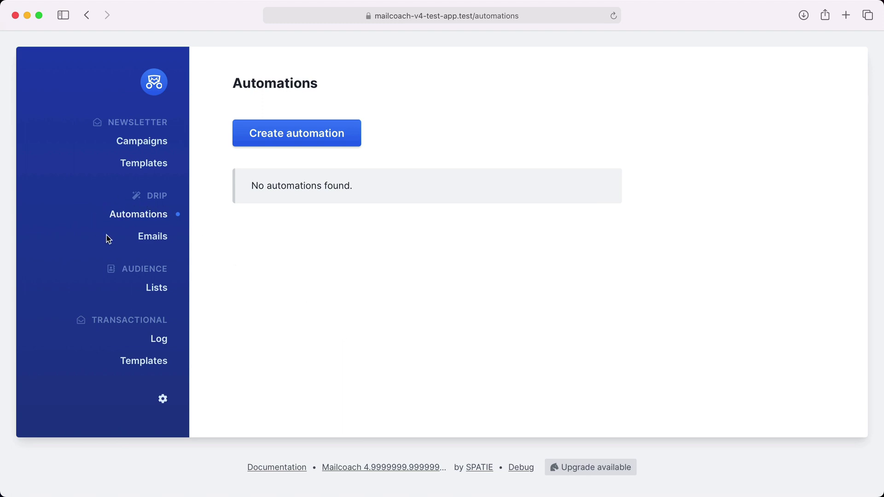
- Inspect the Getting started with Mailcoach email's content, then return to the three drip emails
{"action": "left_click", "coordinate": [149, 239]}
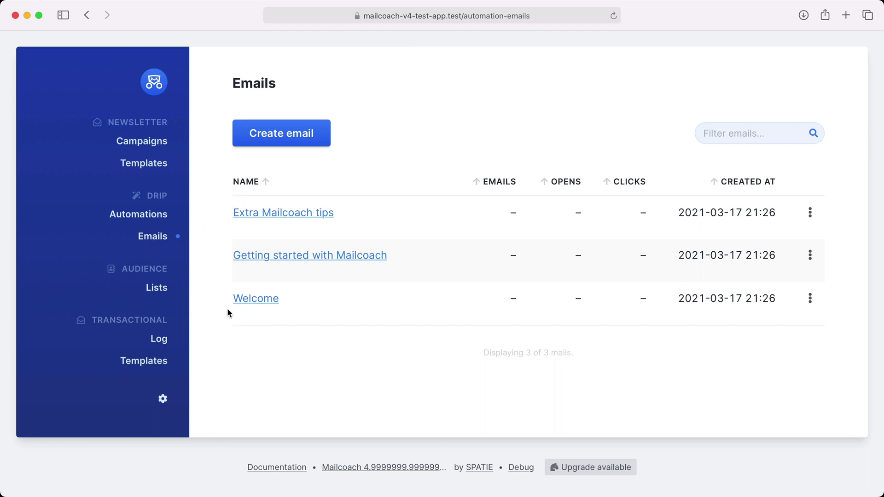
{"action": "left_click", "coordinate": [283, 256]}
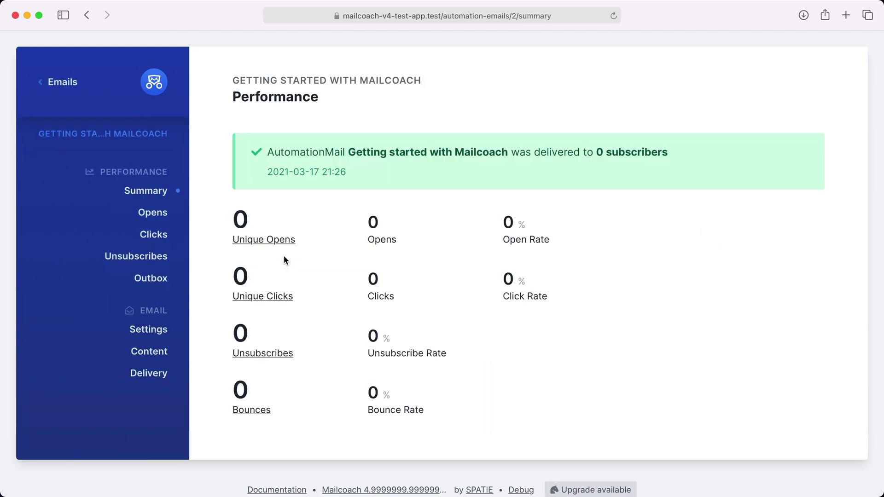
{"action": "left_click", "coordinate": [158, 352]}
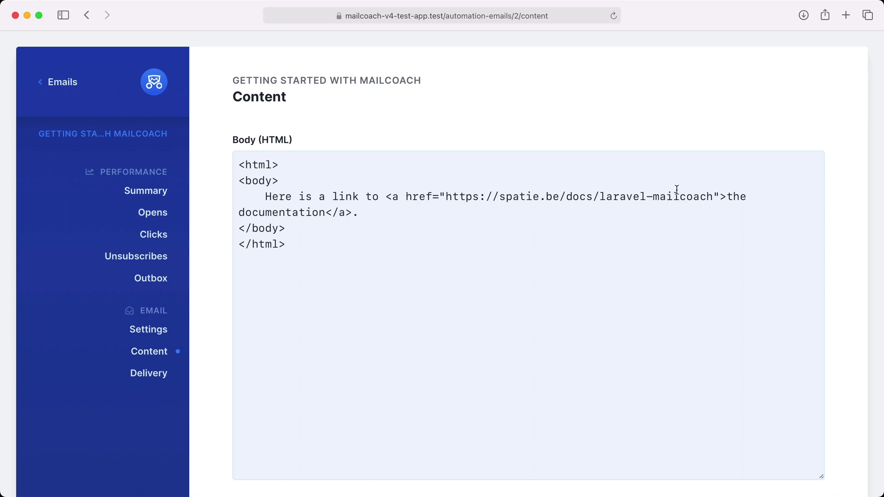
{"action": "left_click", "coordinate": [60, 83]}
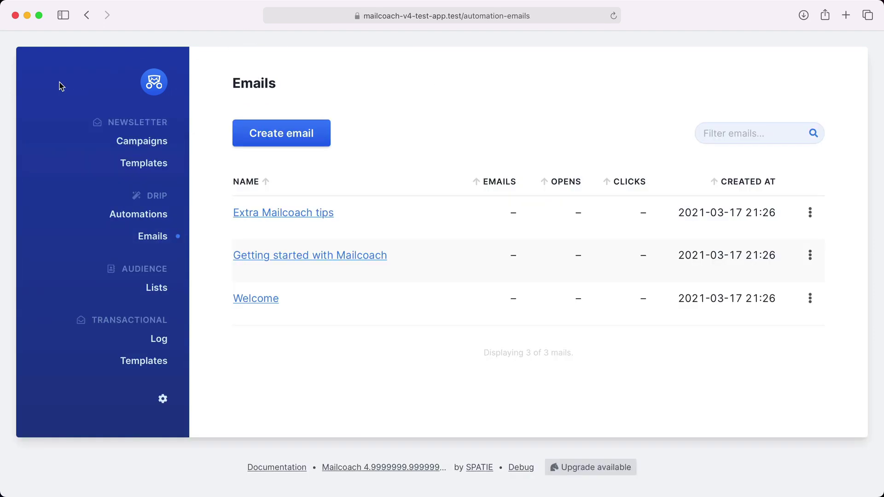
- Create a new automation named 'Mailcoach onboarding' from the Automations overview
{"action": "left_click", "coordinate": [137, 214]}
{"action": "left_click", "coordinate": [279, 142]}
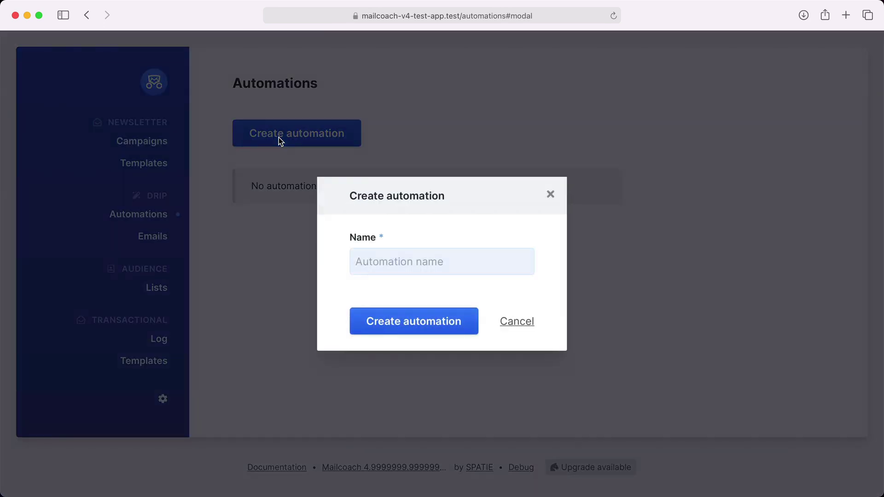
{"action": "left_click", "coordinate": [380, 259]}
{"action": "type", "text": "Mailcoach onboarding"}
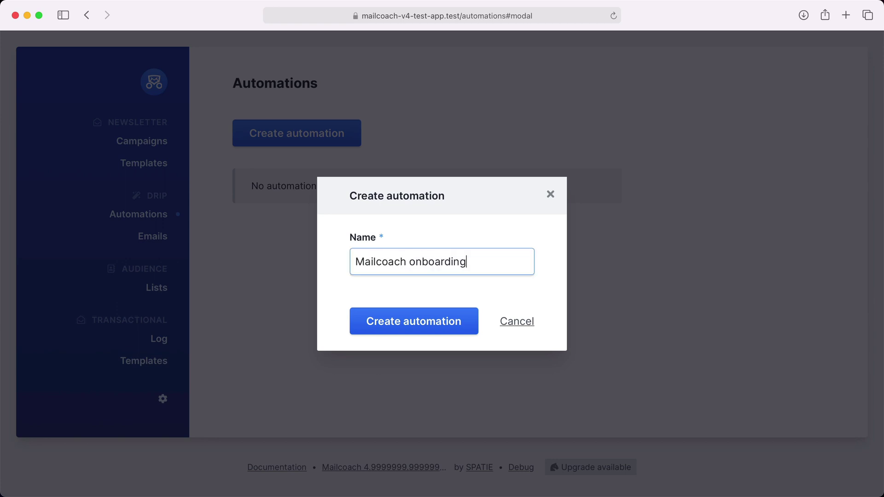
{"action": "key", "text": "Return"}
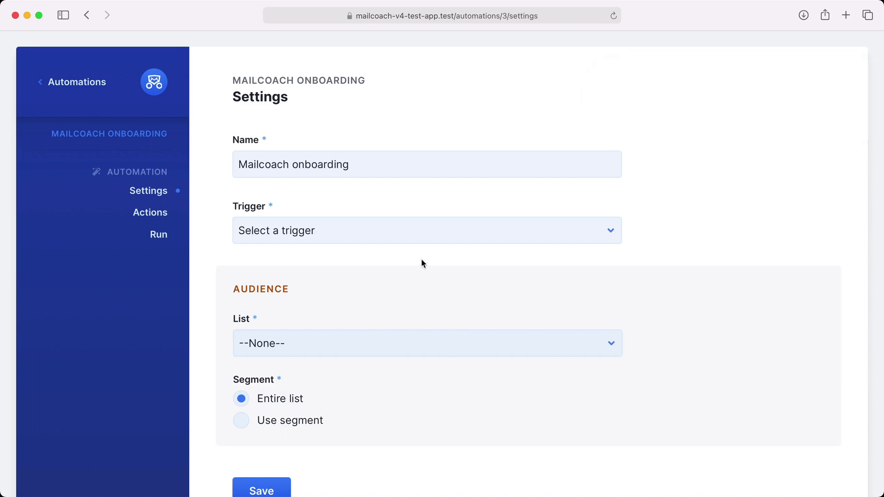
- Set the trigger to 'When a user subscribes' on the Demo list and save
{"action": "left_click", "coordinate": [419, 231]}
{"action": "left_click", "coordinate": [393, 249]}
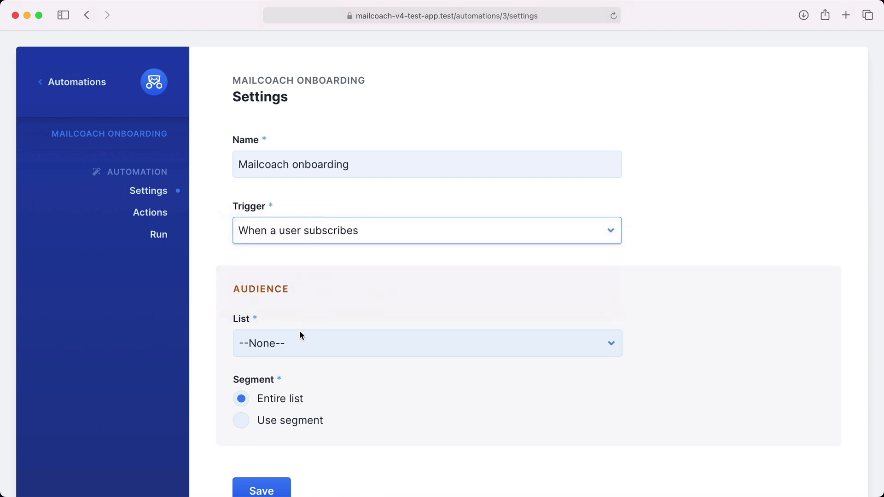
{"action": "left_click", "coordinate": [298, 338]}
{"action": "left_click", "coordinate": [282, 376]}
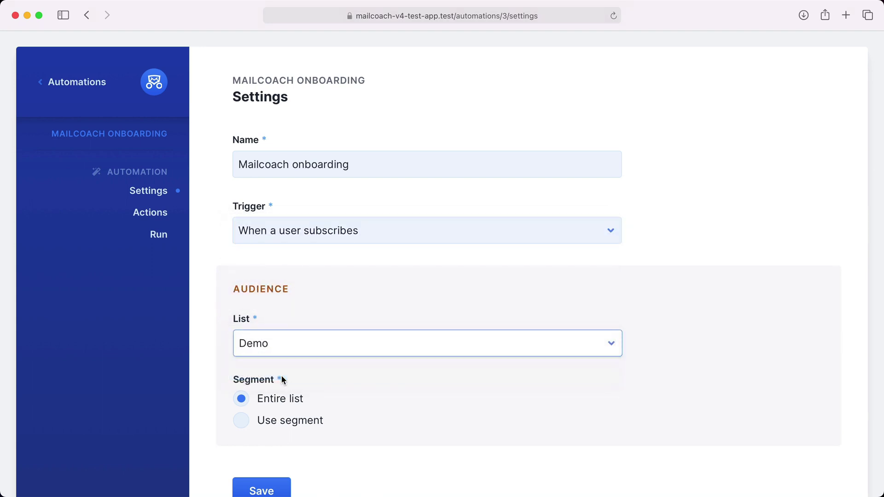
{"action": "scroll", "coordinate": [276, 397], "scroll_direction": "down", "scroll_amount": 3}
{"action": "left_click", "coordinate": [256, 429]}
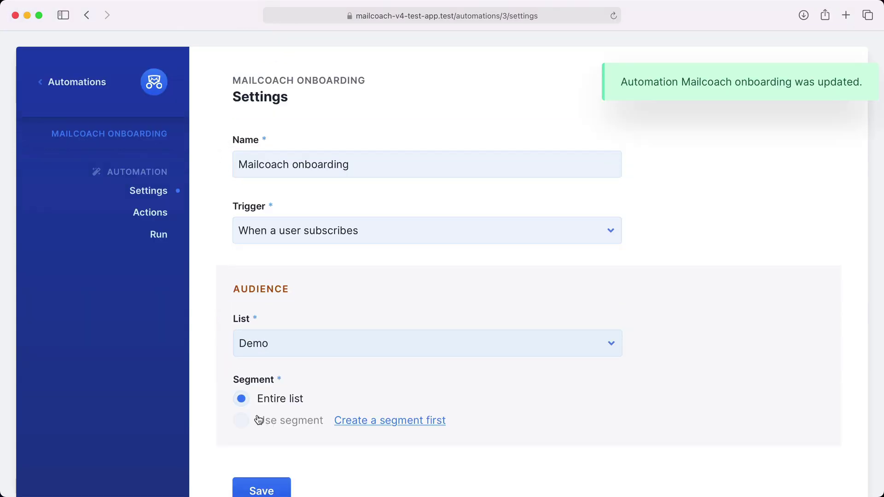
- Add a first Send an email action that sends the Welcome email
{"action": "left_click", "coordinate": [153, 214]}
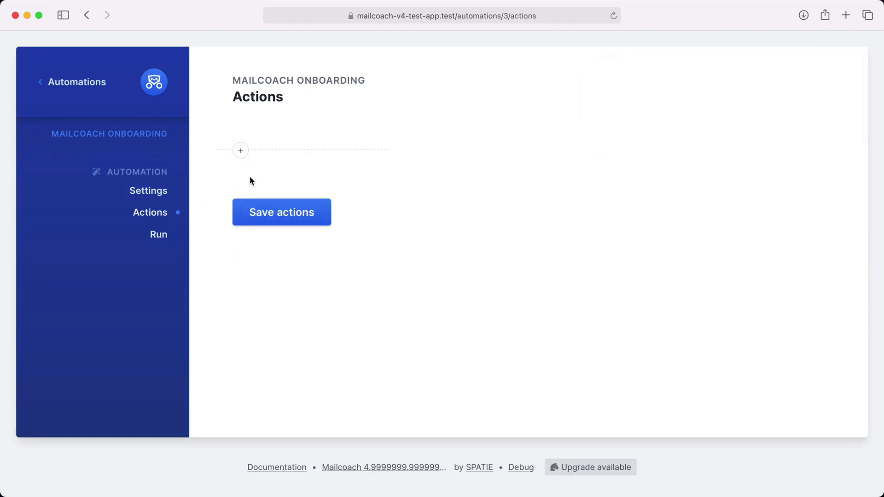
{"action": "left_click", "coordinate": [241, 152]}
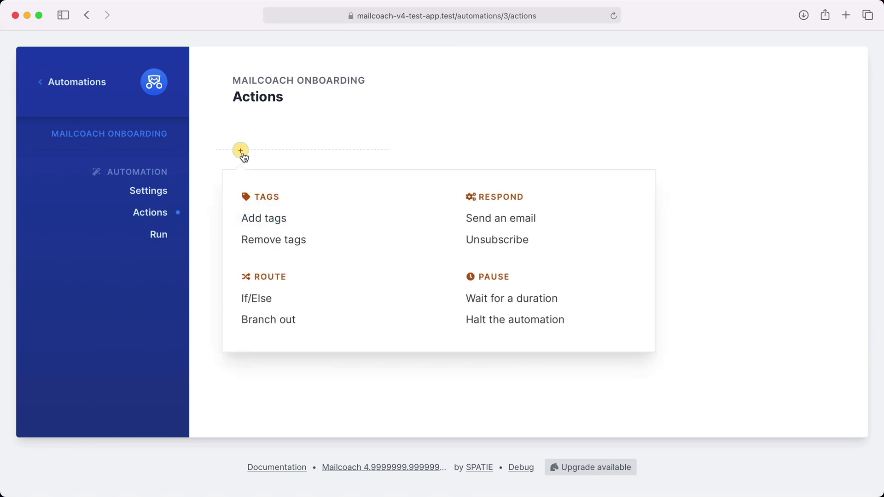
{"action": "left_click", "coordinate": [481, 225]}
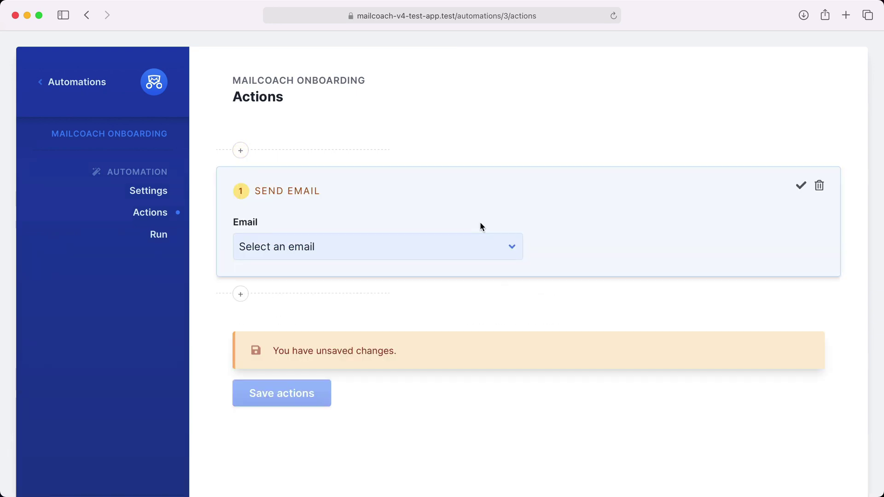
{"action": "left_click", "coordinate": [355, 246]}
{"action": "left_click", "coordinate": [346, 252]}
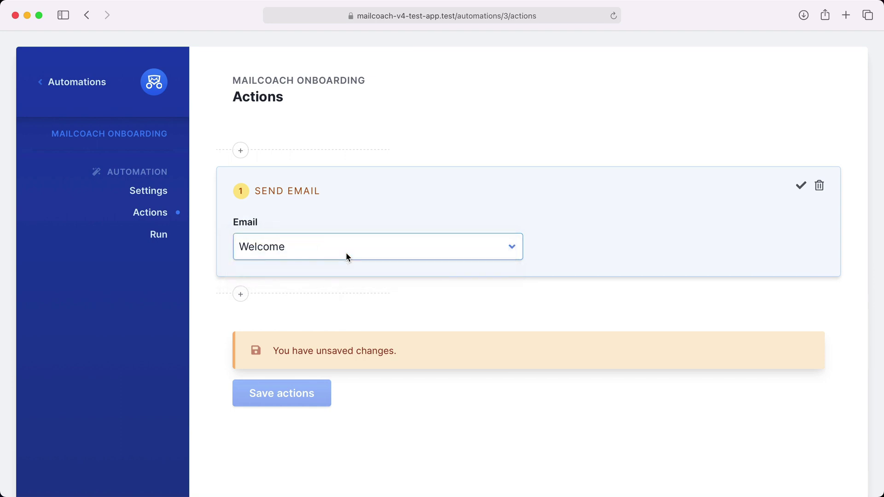
{"action": "left_click", "coordinate": [800, 187]}
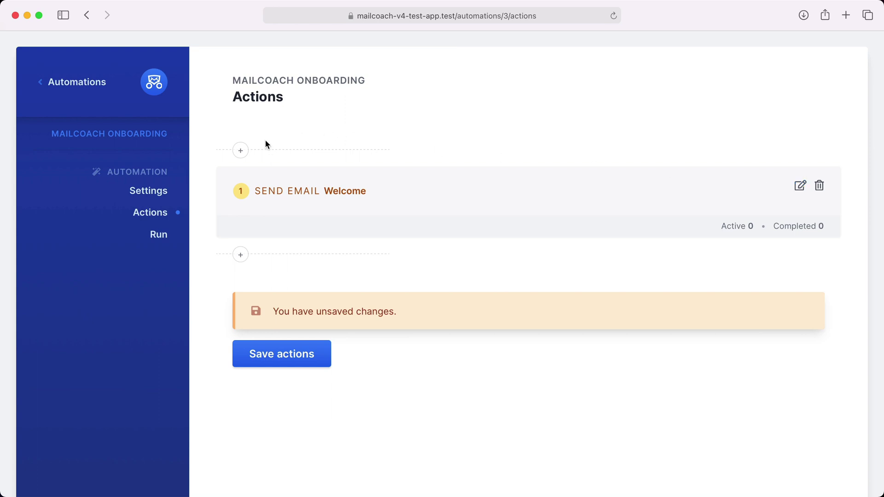
- Insert a Wait for 1 hour action before the Welcome email
{"action": "left_click", "coordinate": [241, 150]}
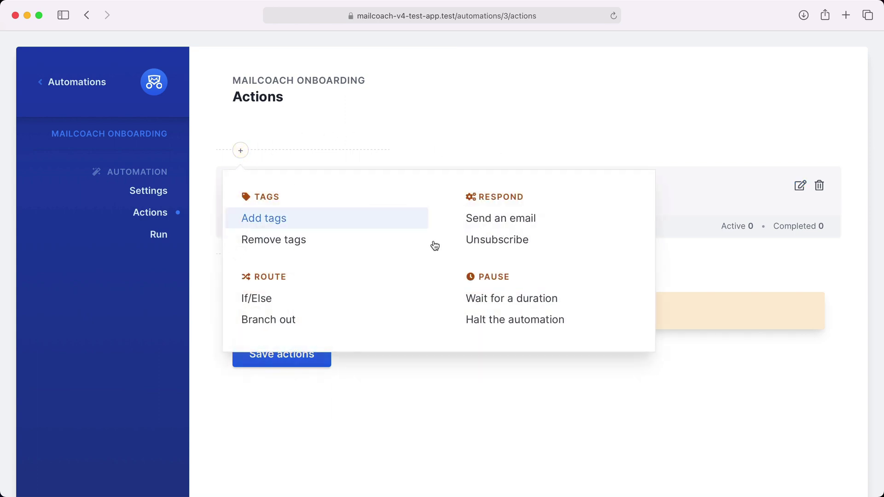
{"action": "left_click", "coordinate": [522, 302]}
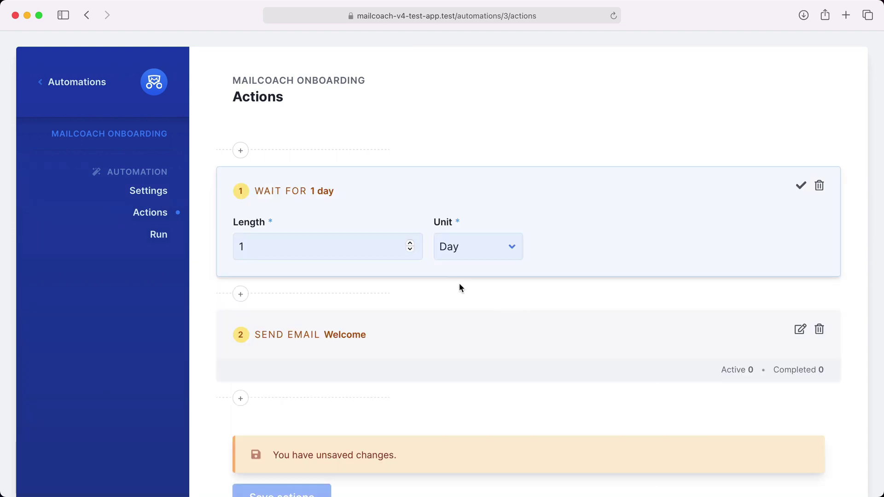
{"action": "left_click", "coordinate": [465, 250]}
{"action": "left_click", "coordinate": [703, 189]}
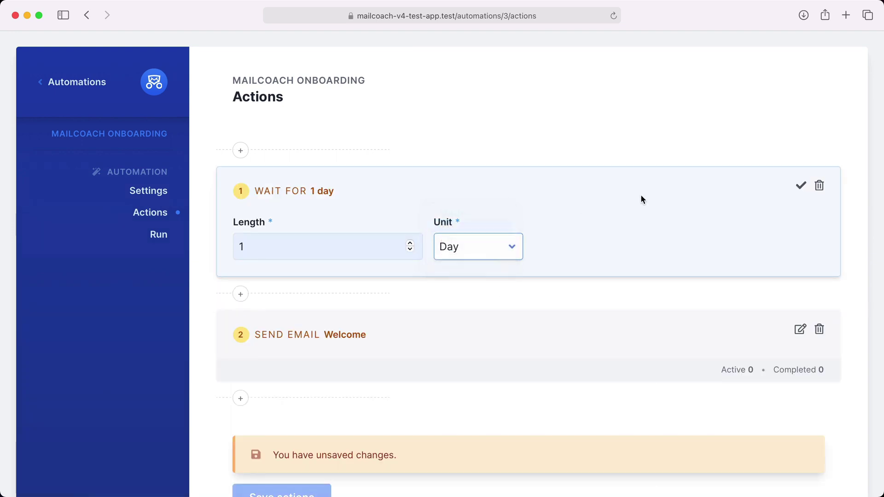
{"action": "key", "text": "Up"}
{"action": "left_click", "coordinate": [801, 185]}
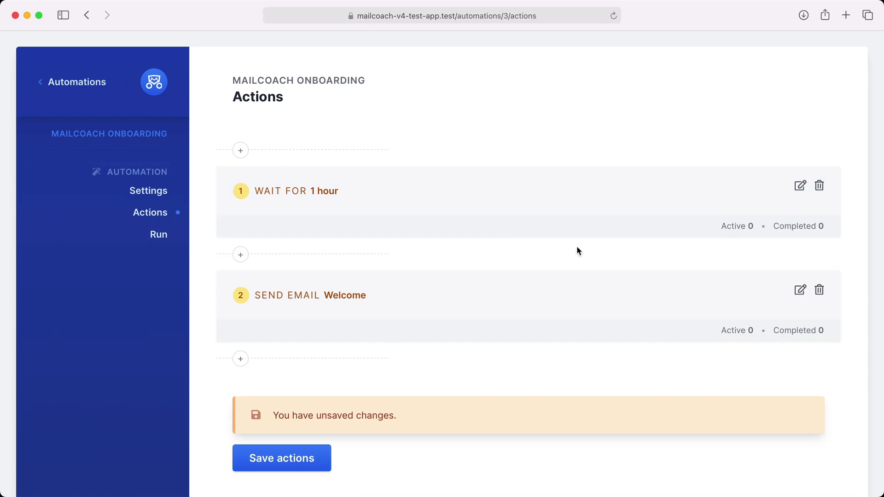
- Add a Wait for 1 day step after the Welcome email
{"action": "left_click", "coordinate": [242, 360]}
{"action": "scroll", "coordinate": [412, 397], "scroll_direction": "down", "scroll_amount": 5}
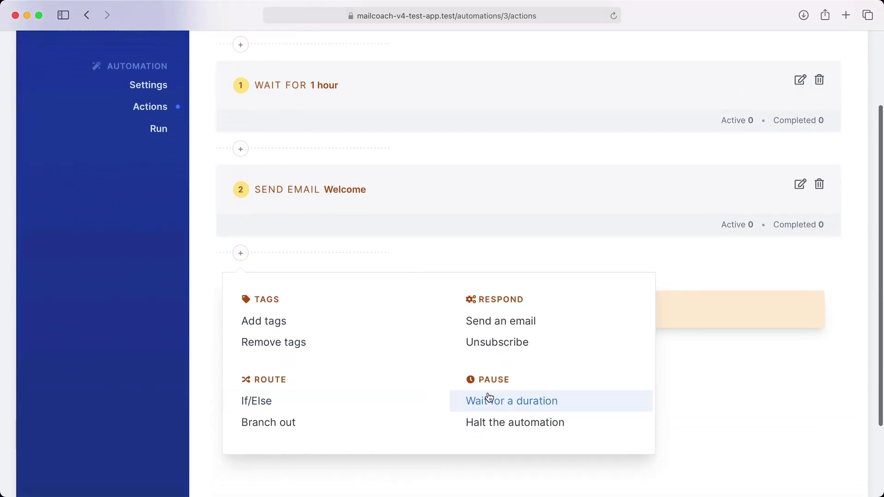
{"action": "left_click", "coordinate": [495, 397]}
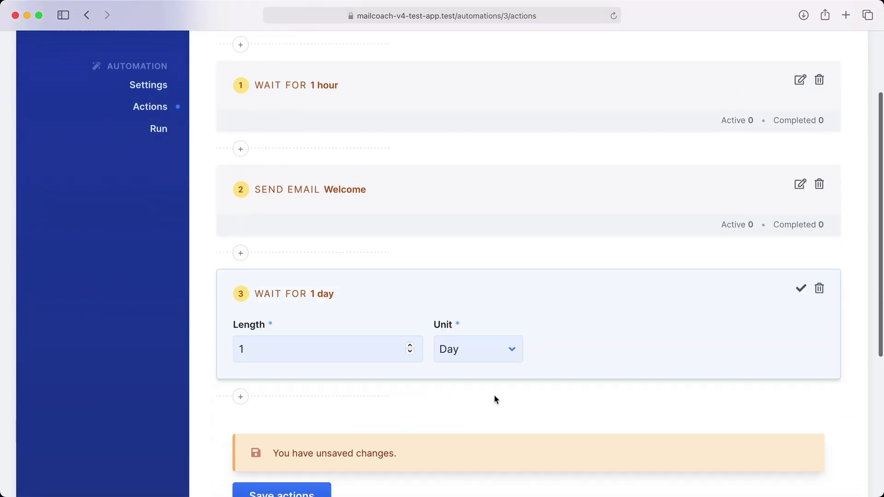
{"action": "left_click", "coordinate": [802, 290]}
- Add a final Send an email step using 'Getting started with Mailcoach'
{"action": "left_click", "coordinate": [240, 357]}
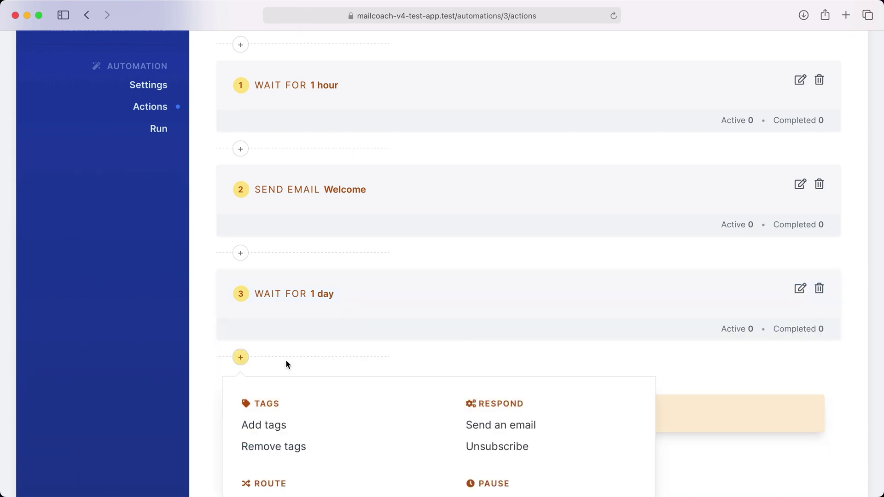
{"action": "scroll", "coordinate": [399, 389], "scroll_direction": "down", "scroll_amount": 3}
{"action": "left_click", "coordinate": [472, 359]}
{"action": "left_click", "coordinate": [399, 387]}
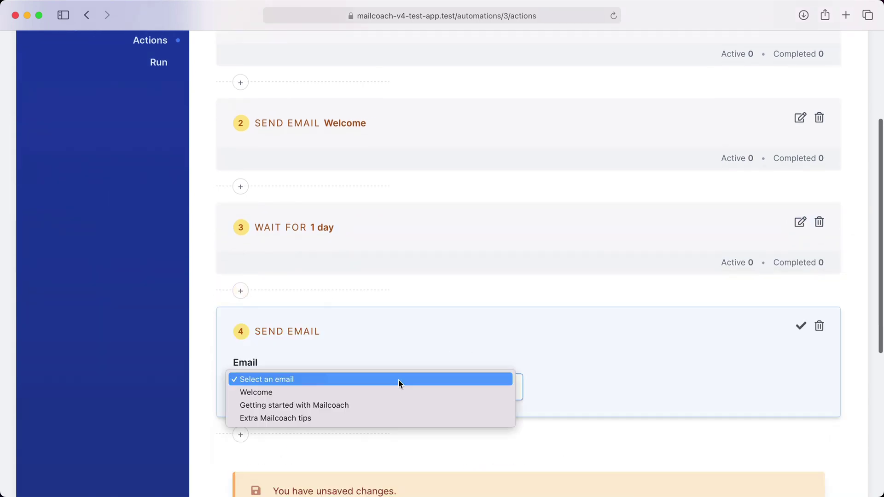
{"action": "left_click", "coordinate": [369, 402]}
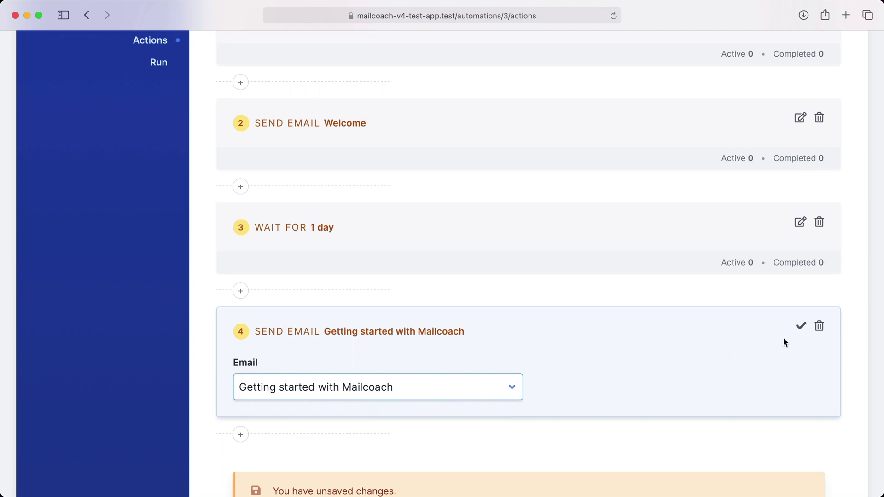
{"action": "left_click", "coordinate": [802, 327]}
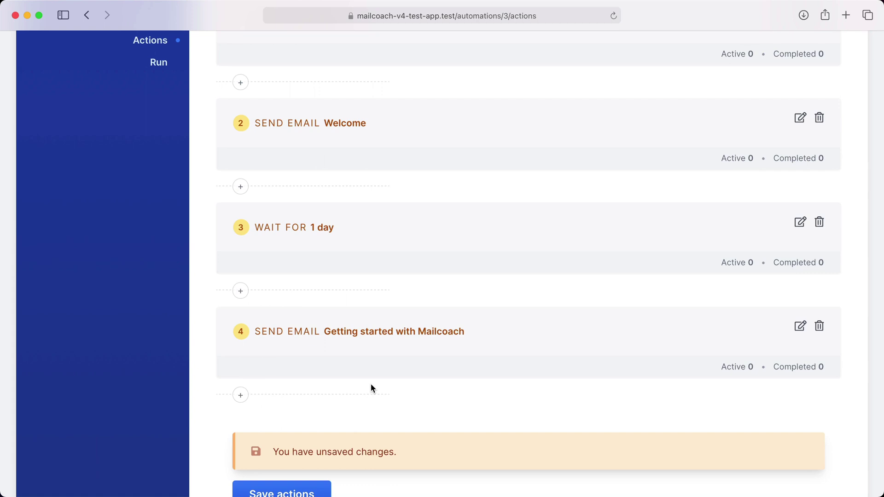
- Add an If/Else check as step 5 lasting 1 month
{"action": "left_click", "coordinate": [240, 399]}
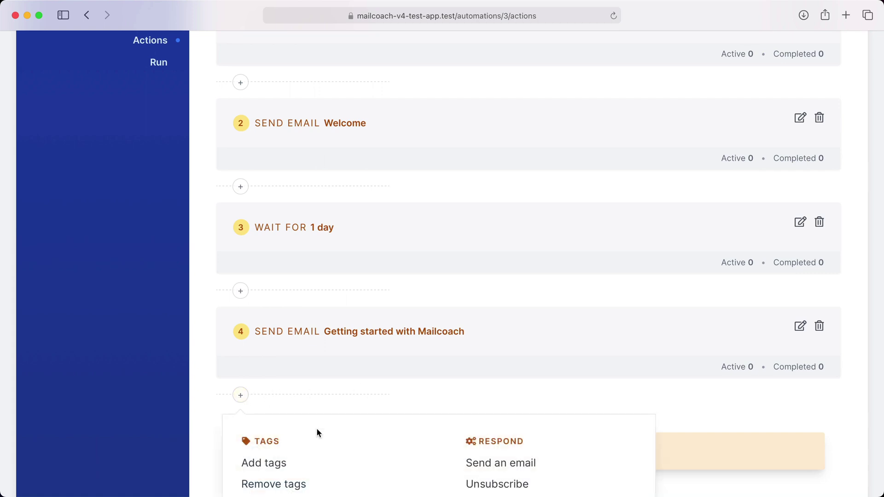
{"action": "scroll", "coordinate": [316, 428], "scroll_direction": "down", "scroll_amount": 3}
{"action": "left_click", "coordinate": [280, 446]}
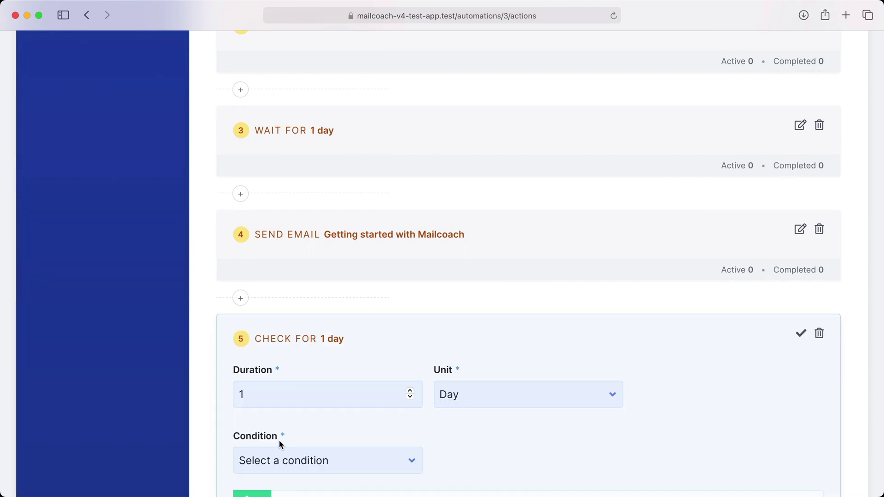
{"action": "left_click", "coordinate": [456, 397]}
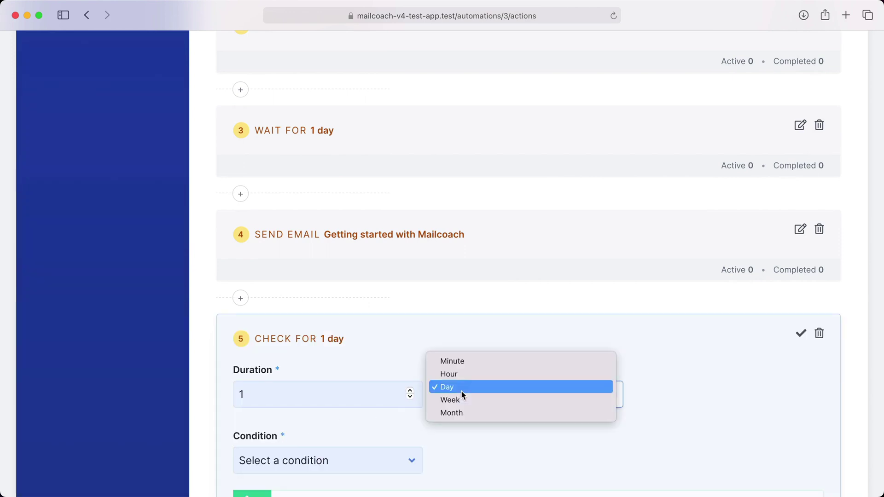
{"action": "left_click", "coordinate": [459, 413]}
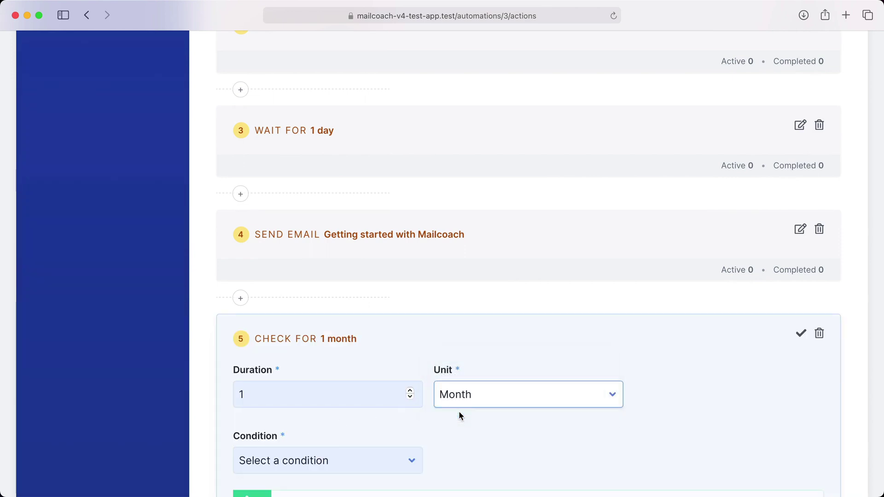
{"action": "scroll", "coordinate": [459, 411], "scroll_direction": "down", "scroll_amount": 3}
- Set the condition to clicks on the spatie.be docs link in Getting started with Mailcoach
{"action": "left_click", "coordinate": [385, 370]}
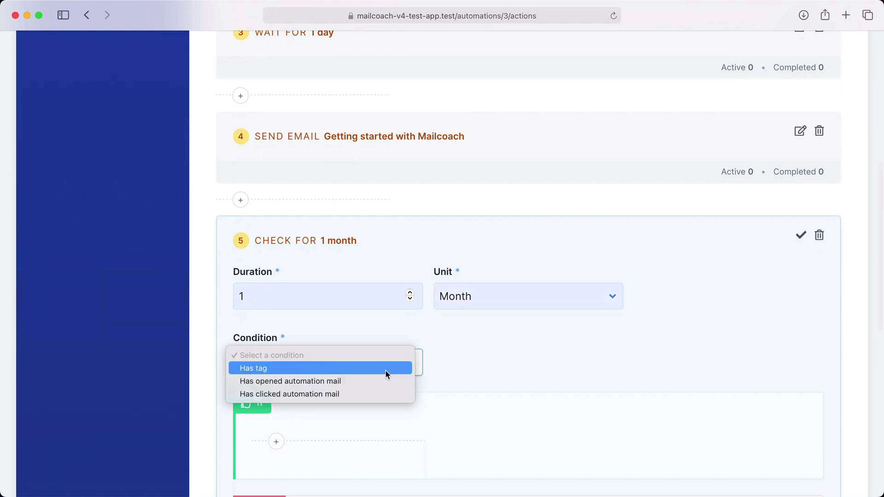
{"action": "left_click", "coordinate": [356, 394]}
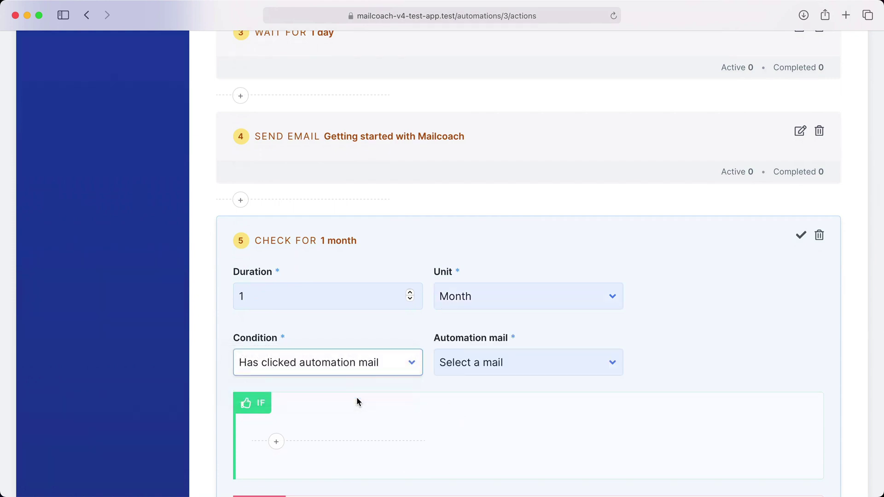
{"action": "left_click", "coordinate": [478, 367]}
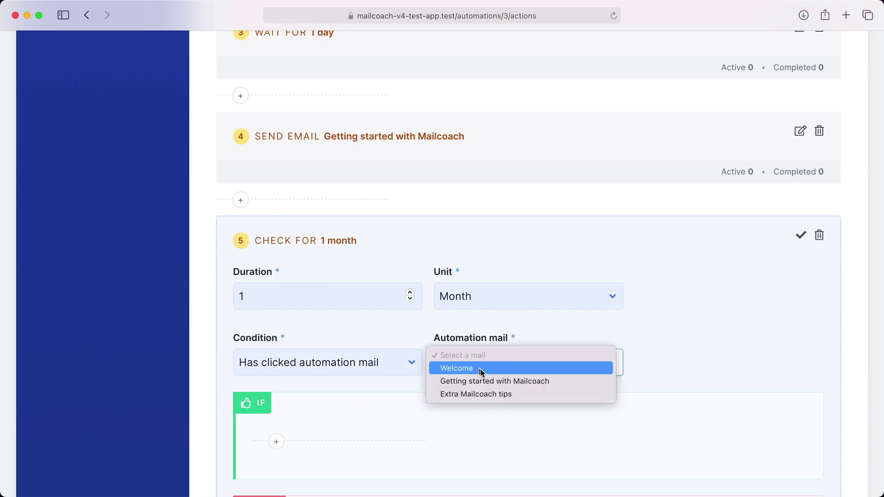
{"action": "left_click", "coordinate": [490, 379]}
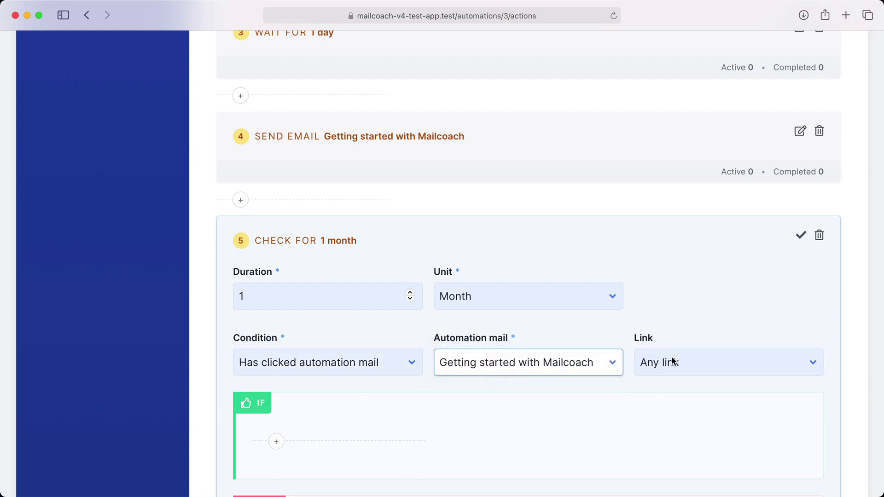
{"action": "left_click", "coordinate": [670, 361]}
{"action": "left_click", "coordinate": [672, 368]}
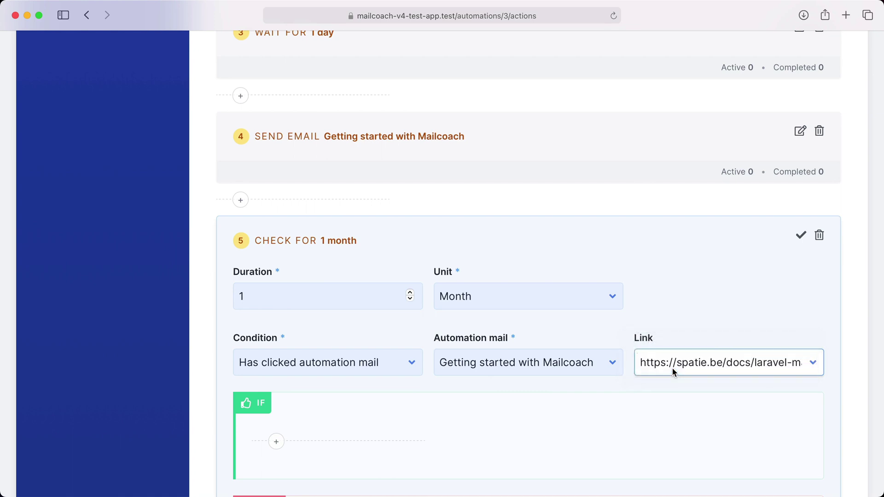
{"action": "scroll", "coordinate": [677, 362], "scroll_direction": "down", "scroll_amount": 2}
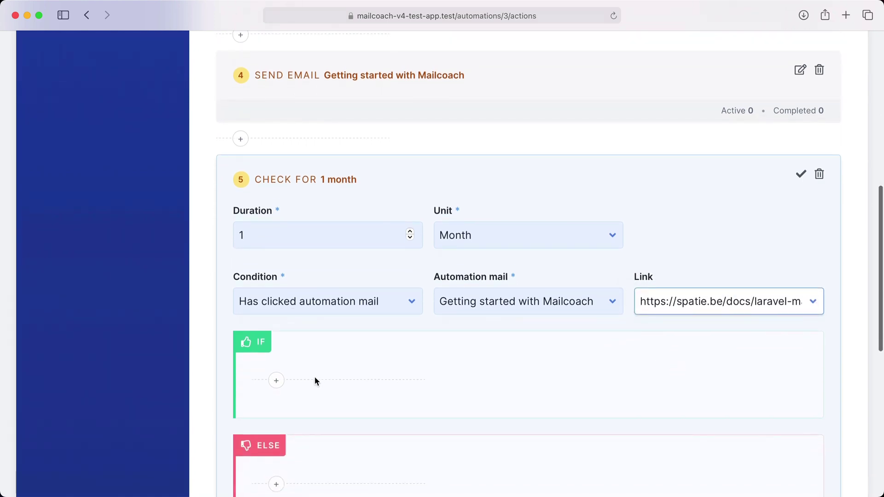
{"action": "left_click", "coordinate": [276, 381]}
{"action": "scroll", "coordinate": [418, 435], "scroll_direction": "down", "scroll_amount": 1}
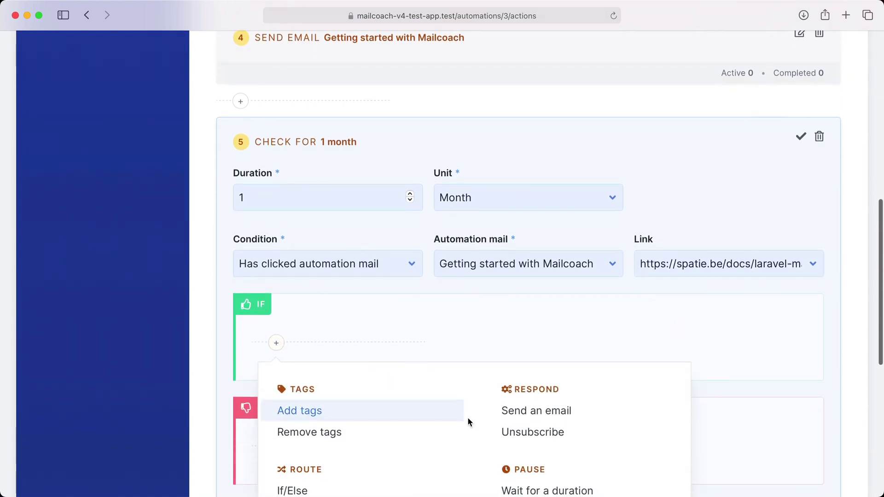
- In the IF branch, add a send-email action for 'Extra Mailcoach tips'
{"action": "left_click", "coordinate": [520, 418]}
{"action": "scroll", "coordinate": [518, 413], "scroll_direction": "down", "scroll_amount": 2}
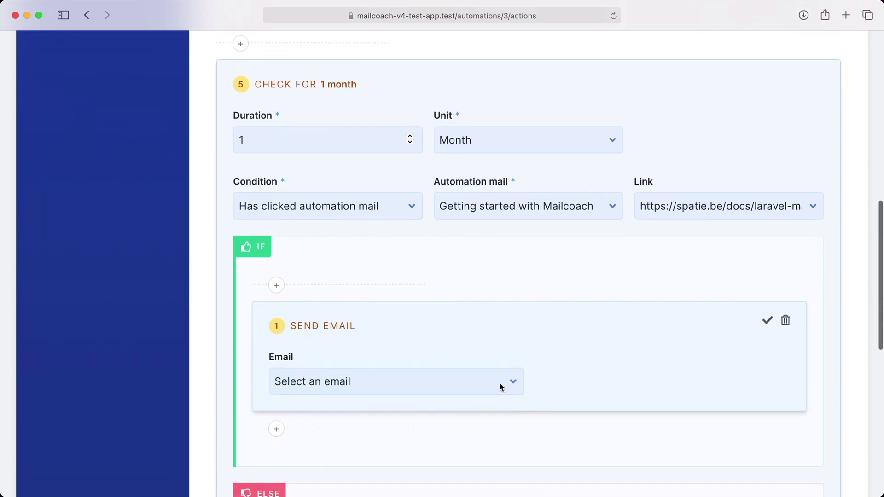
{"action": "left_click", "coordinate": [500, 386]}
{"action": "left_click", "coordinate": [468, 412]}
{"action": "left_click", "coordinate": [767, 321]}
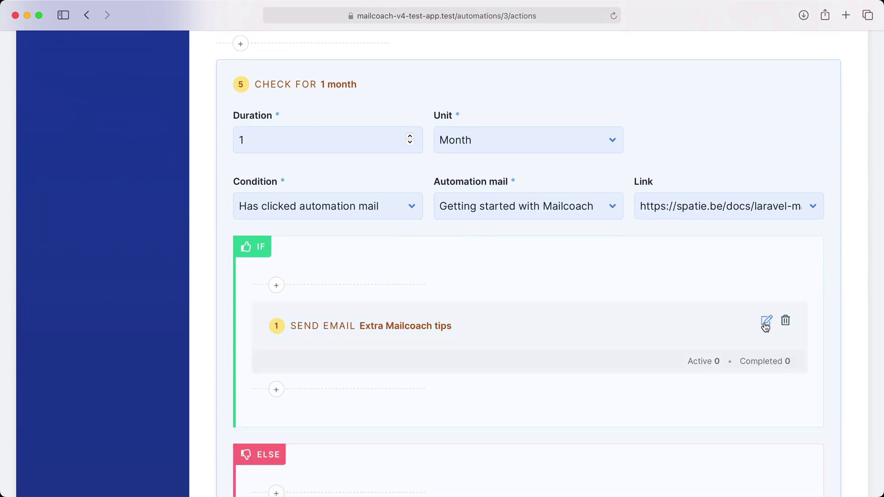
- Add an Add tags action with the tag 'got-extra-tips' after the tips email
{"action": "left_click", "coordinate": [278, 390]}
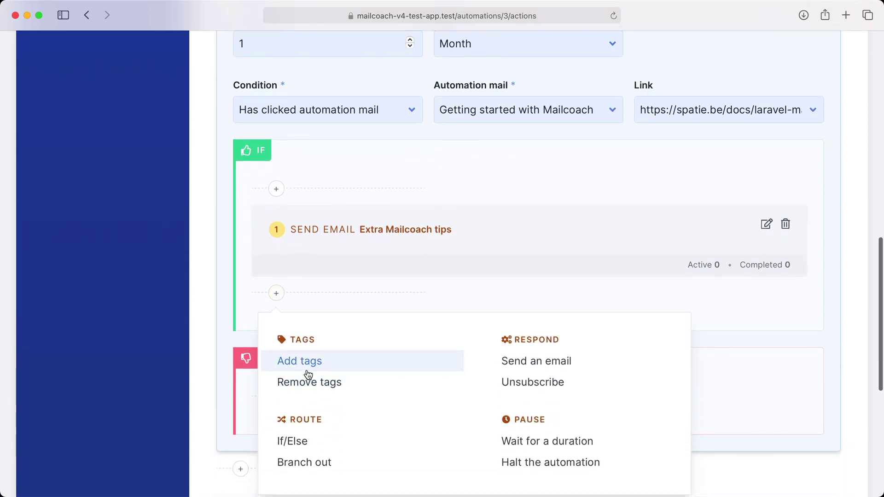
{"action": "left_click", "coordinate": [307, 369]}
{"action": "left_click", "coordinate": [301, 382]}
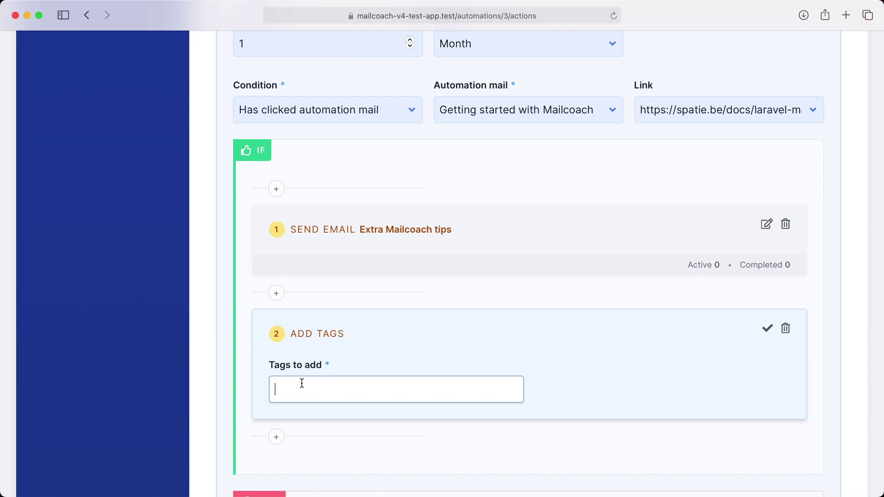
{"action": "type", "text": "got-extra"}
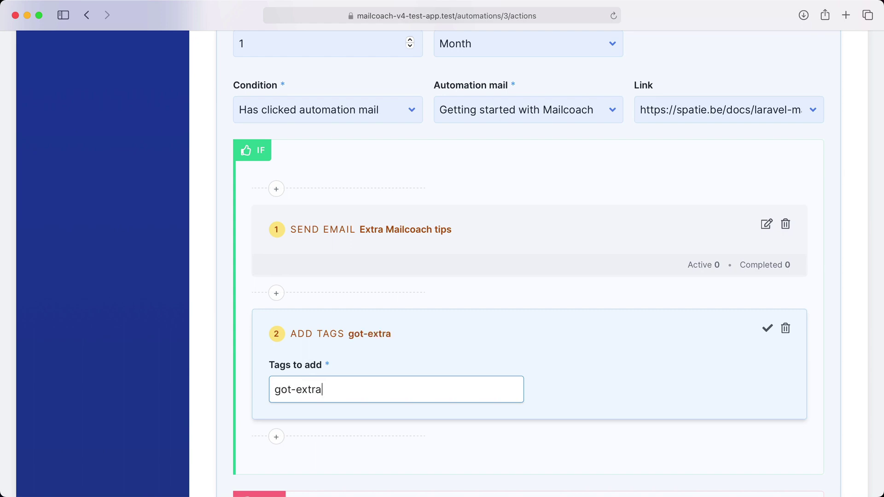
{"action": "type", "text": "-tips"}
{"action": "left_click", "coordinate": [767, 329]}
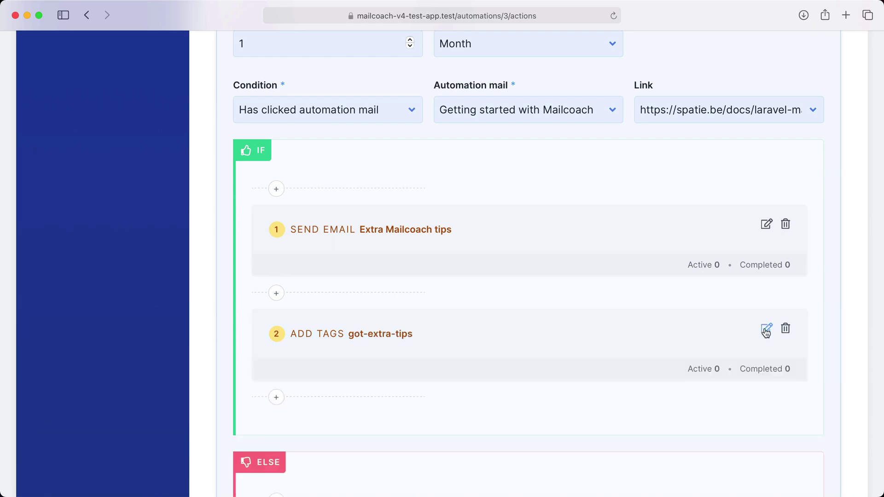
- Confirm the CHECK FOR step settings and save the automation's actions
{"action": "scroll", "coordinate": [783, 277], "scroll_direction": "up", "scroll_amount": 5}
{"action": "left_click", "coordinate": [799, 225]}
{"action": "scroll", "coordinate": [338, 372], "scroll_direction": "down", "scroll_amount": 5}
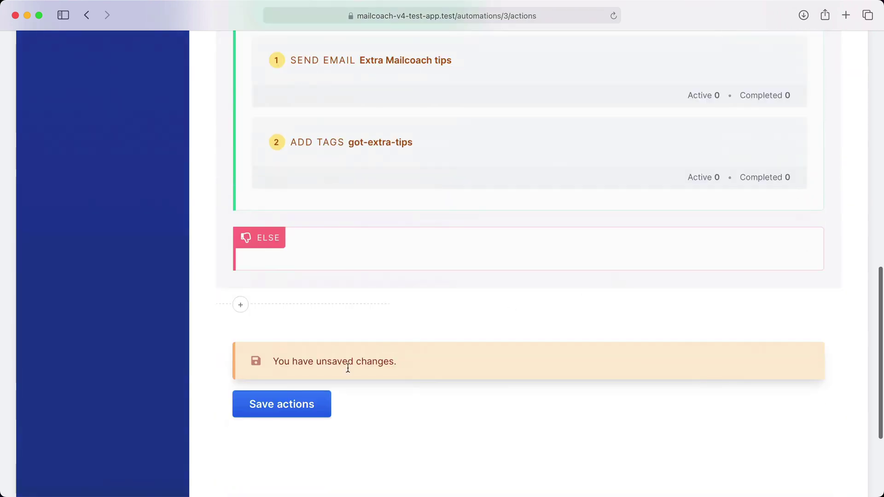
{"action": "left_click", "coordinate": [304, 404]}
{"action": "scroll", "coordinate": [303, 399], "scroll_direction": "down", "scroll_amount": 10}
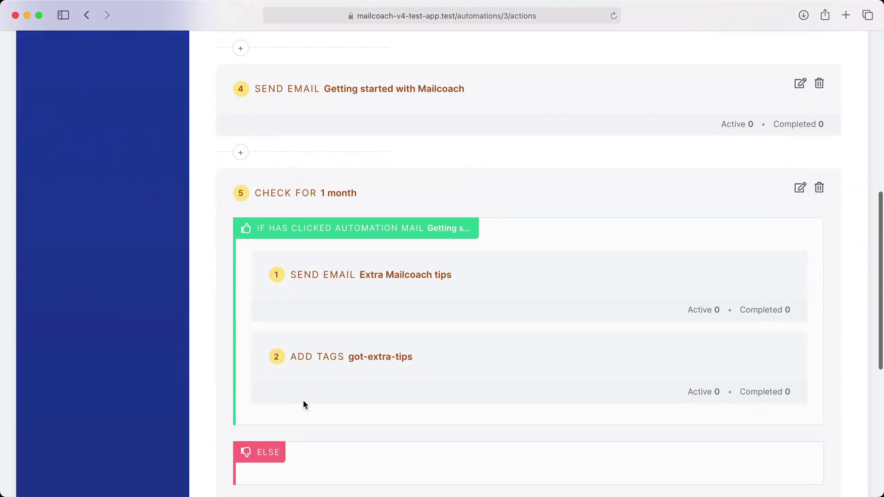
{"action": "scroll", "coordinate": [303, 400], "scroll_direction": "up", "scroll_amount": 6}
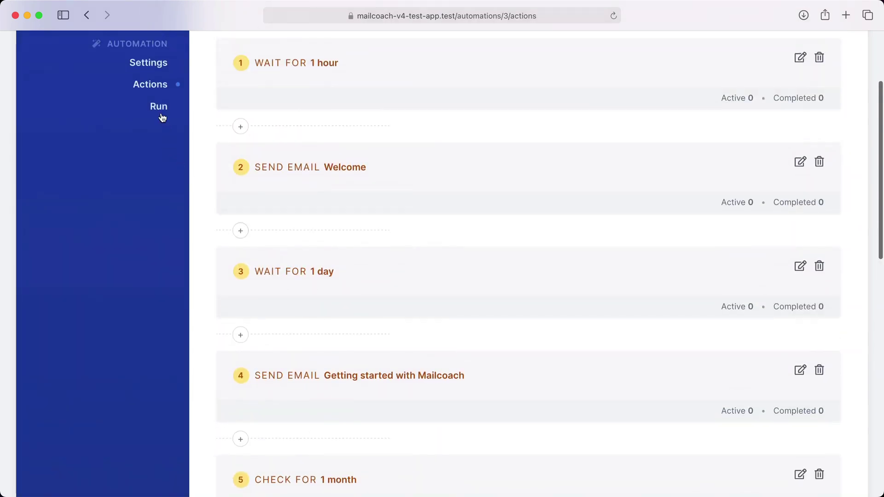
- Start the automation with the run interval left at Every minute
{"action": "left_click", "coordinate": [162, 113]}
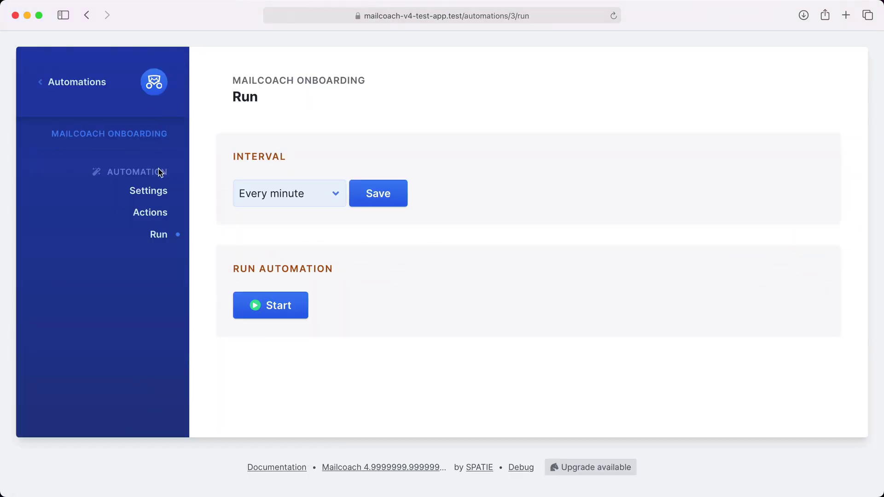
{"action": "left_click", "coordinate": [268, 194]}
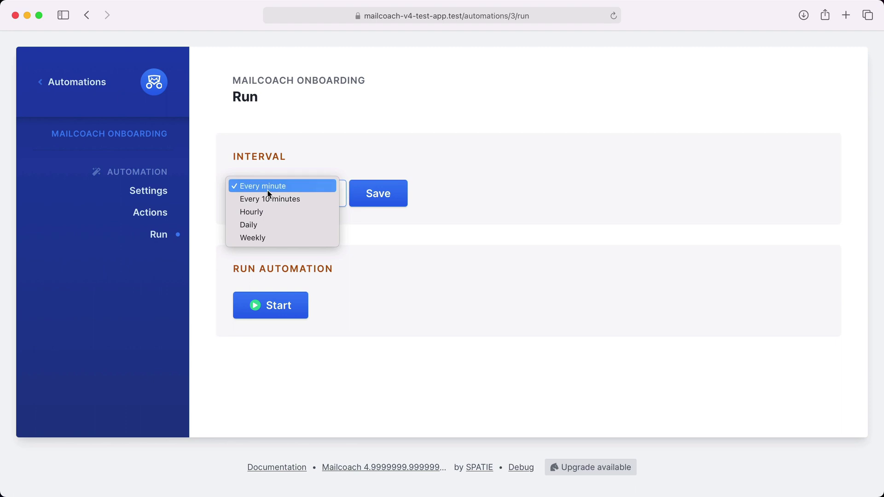
{"action": "left_click", "coordinate": [314, 154]}
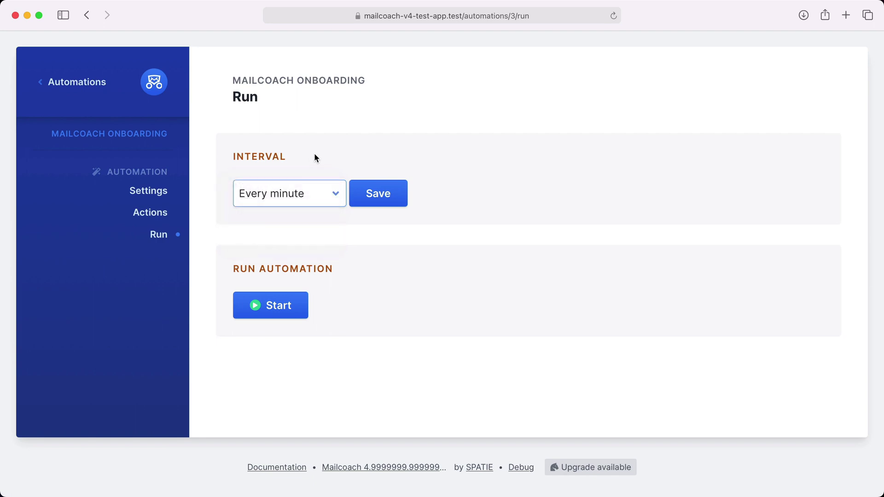
{"action": "left_click", "coordinate": [265, 307]}
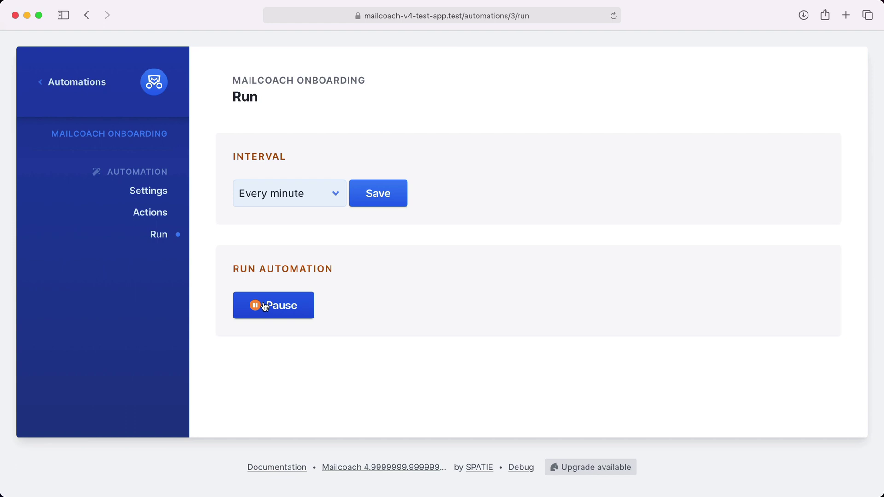
- Delete the 1-hour wait, Welcome email and 1-day wait steps, then save the actions
{"action": "left_click", "coordinate": [162, 214]}
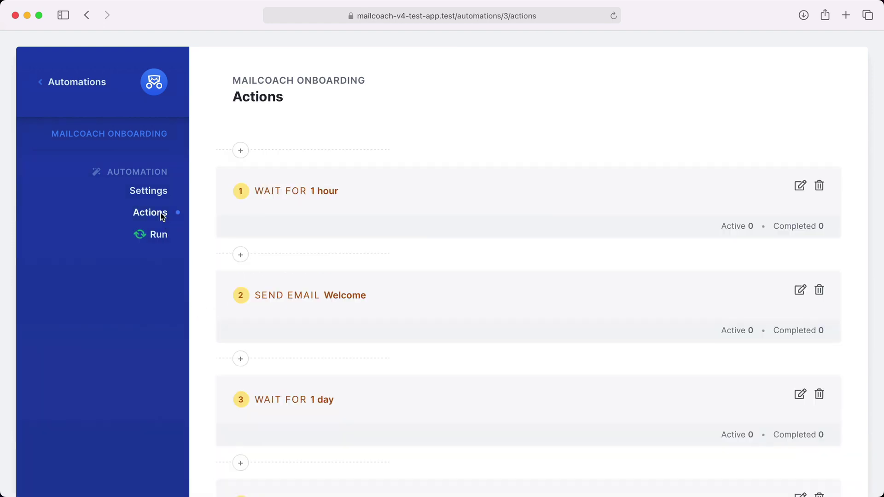
{"action": "left_click", "coordinate": [820, 186]}
{"action": "left_click", "coordinate": [552, 268]}
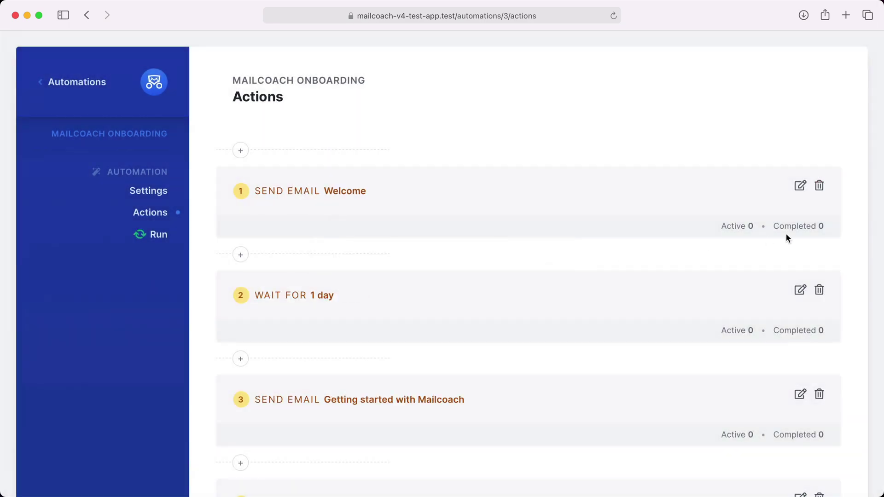
{"action": "left_click", "coordinate": [819, 186]}
{"action": "left_click", "coordinate": [549, 267]}
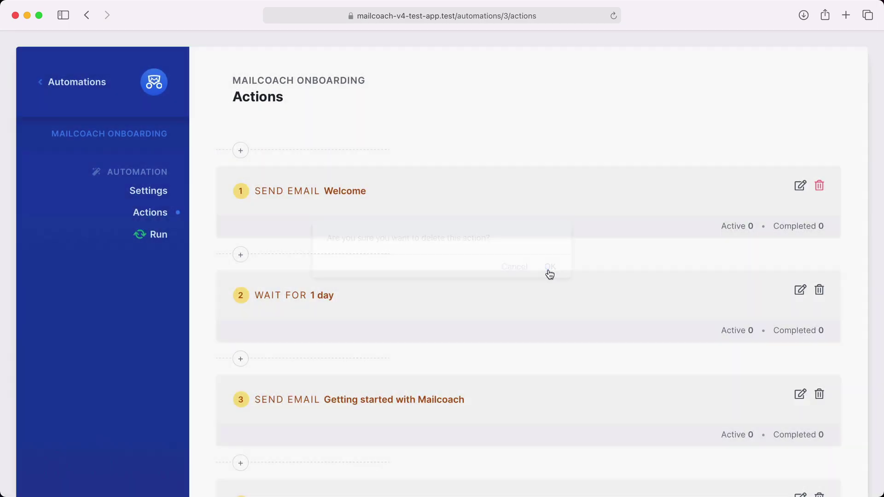
{"action": "left_click", "coordinate": [819, 186]}
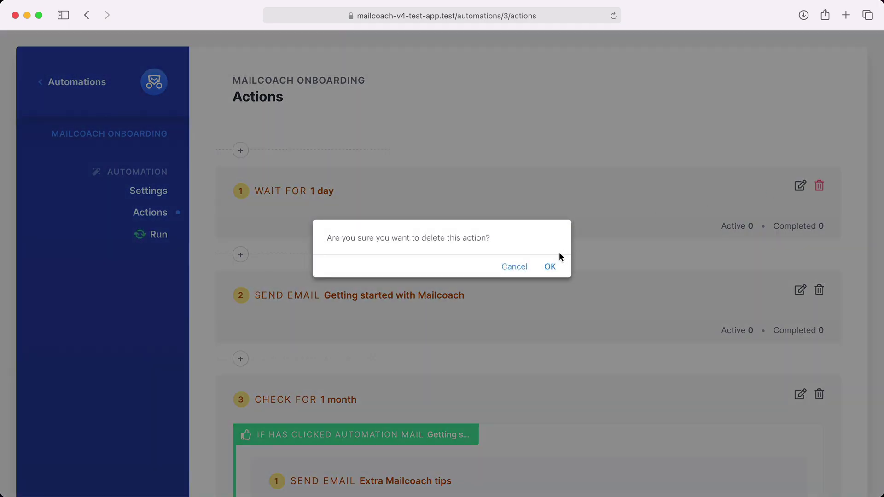
{"action": "left_click", "coordinate": [552, 267]}
{"action": "scroll", "coordinate": [551, 267], "scroll_direction": "down", "scroll_amount": 10}
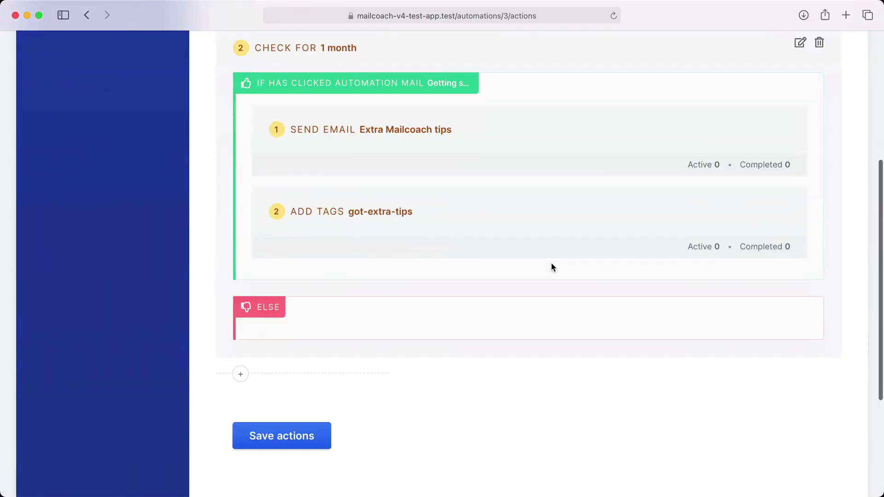
{"action": "left_click", "coordinate": [316, 335]}
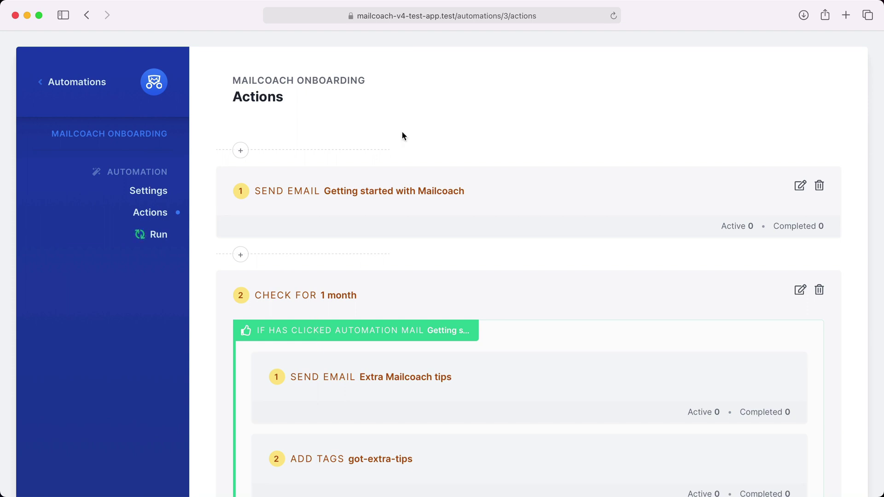
- Subscribe a test email address on the public Subscribe page until the thank-you message shows
{"action": "left_click", "coordinate": [426, 18]}
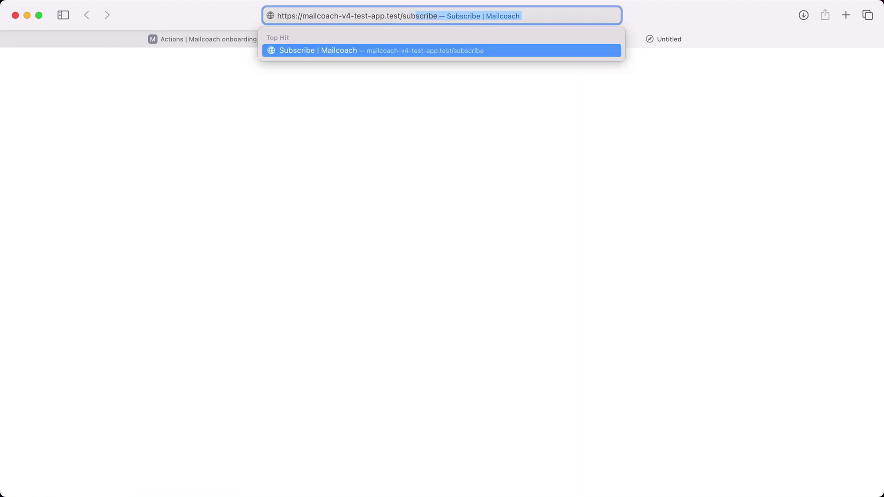
{"action": "key", "text": "Return"}
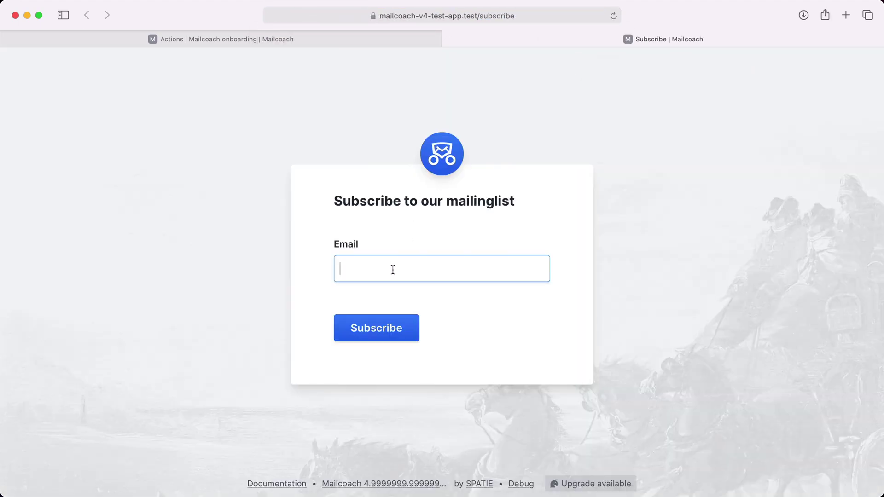
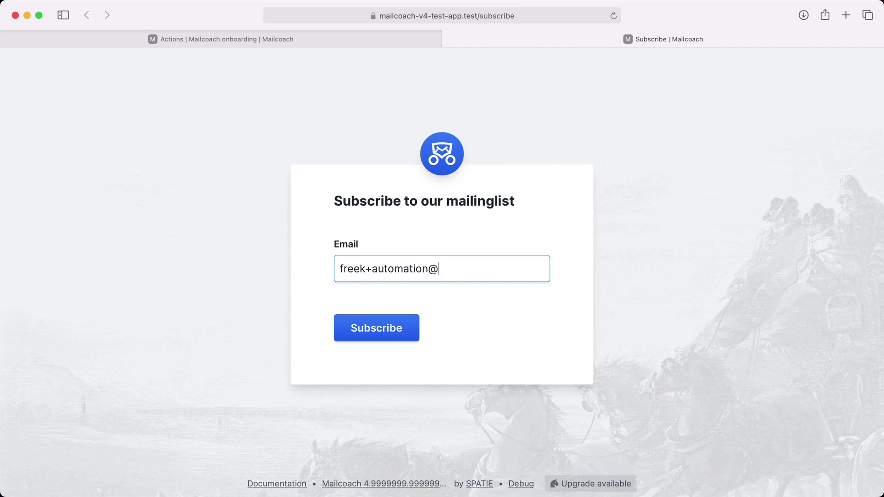
{"action": "left_click", "coordinate": [365, 338]}
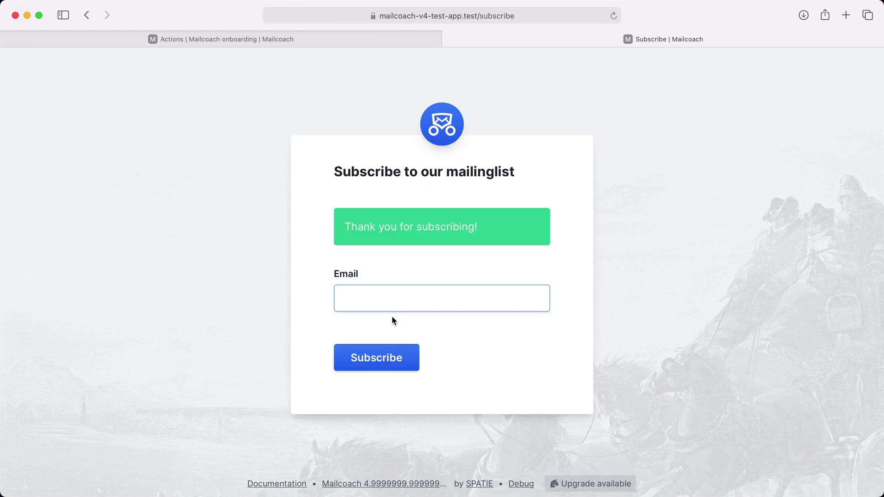
{"action": "key", "text": "super+Tab"}
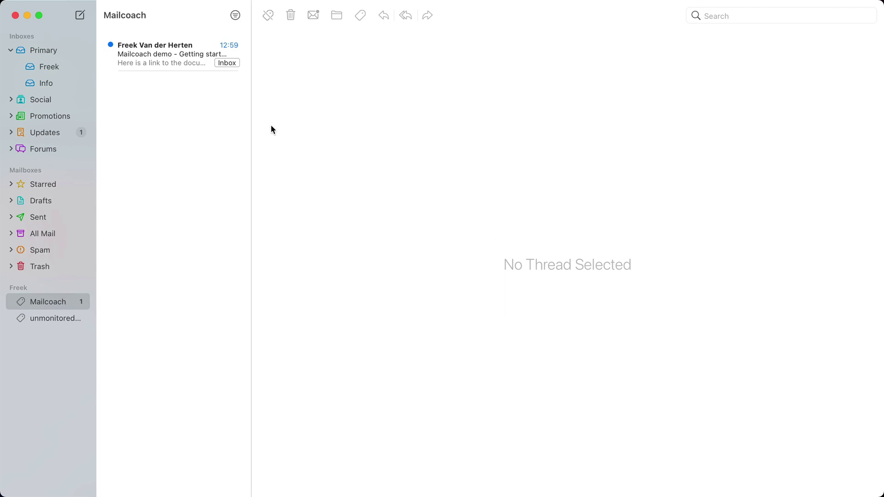
- Read the Getting started email, follow its documentation link, then open the Extra Mailcoach tips email
{"action": "left_click", "coordinate": [192, 65]}
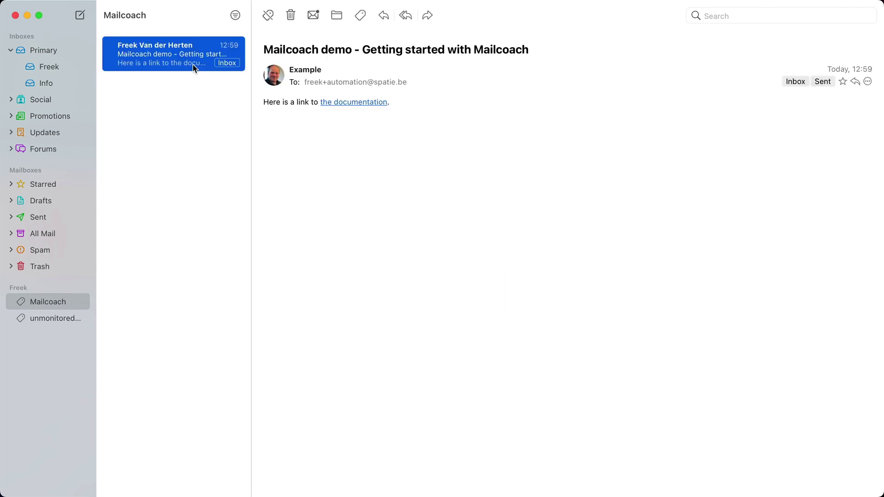
{"action": "left_click", "coordinate": [346, 103]}
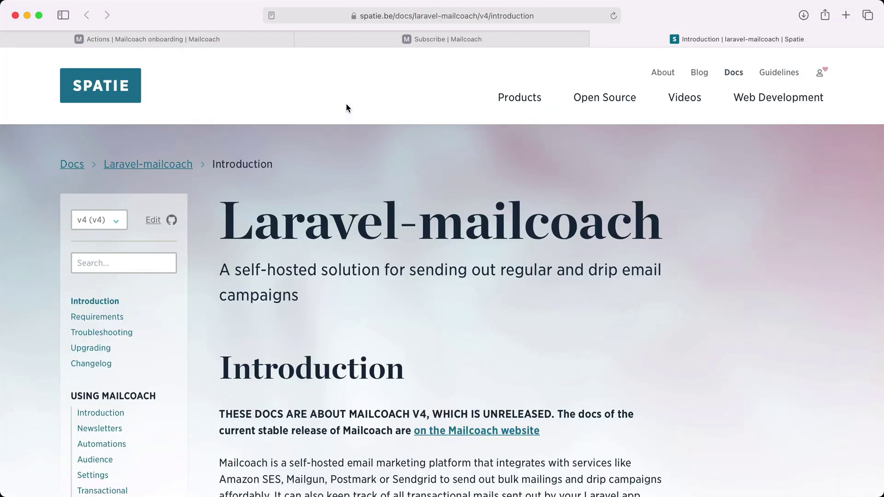
{"action": "key", "text": "super+Tab"}
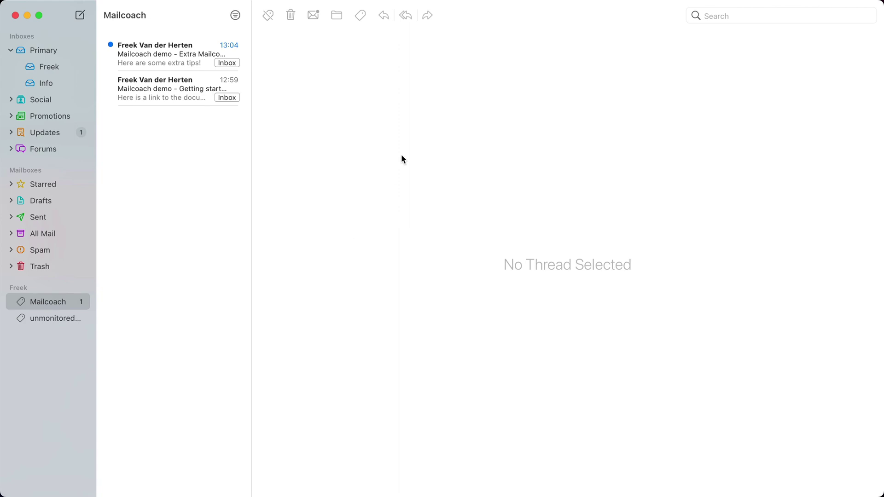
{"action": "left_click", "coordinate": [199, 57]}
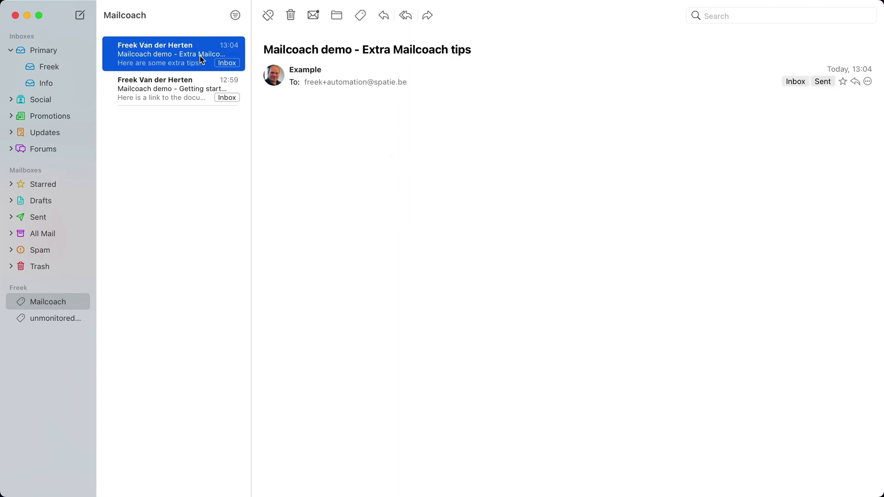
{"action": "key", "text": "super+Tab"}
{"action": "key", "text": "super+Tab"}
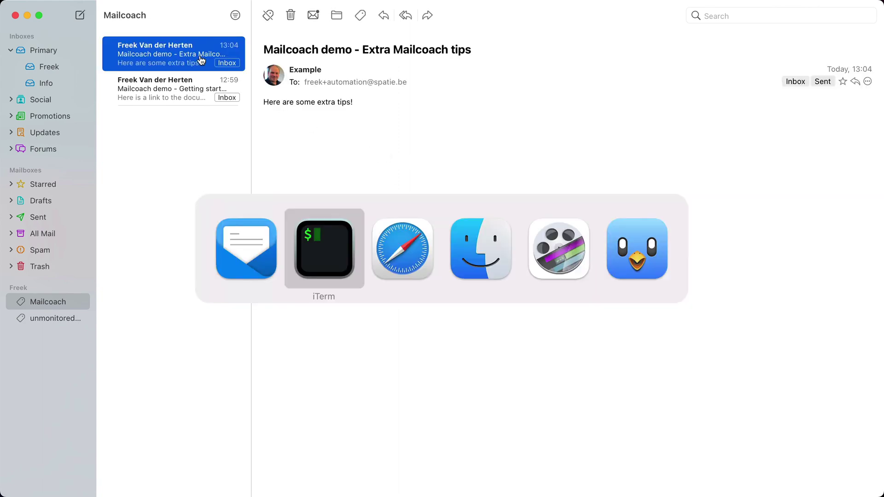
- Reload the onboarding actions and highlight the got-extra-tips tag step showing one completion
{"action": "scroll", "coordinate": [200, 54], "scroll_direction": "up", "scroll_amount": 5}
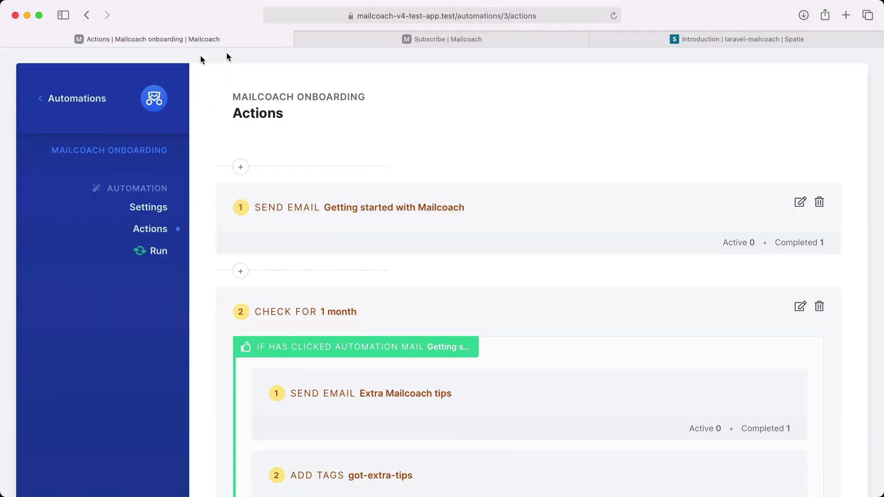
{"action": "left_click", "coordinate": [613, 17]}
{"action": "scroll", "coordinate": [580, 243], "scroll_direction": "down", "scroll_amount": 6}
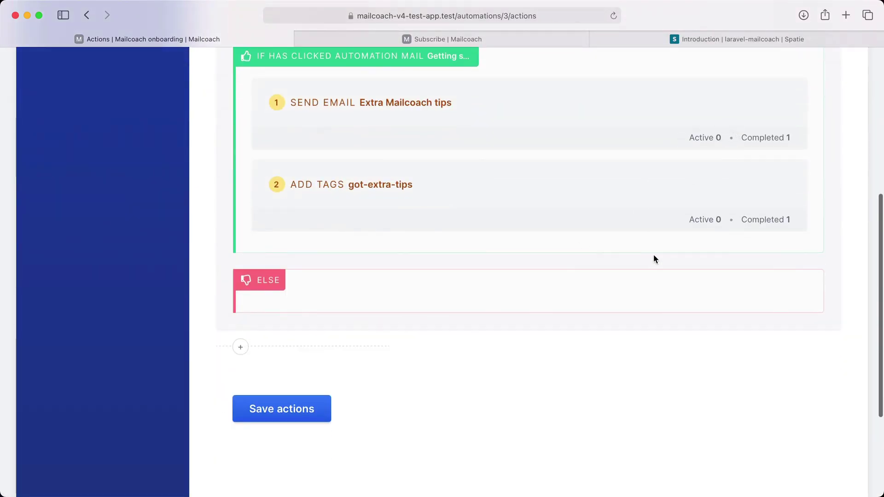
{"action": "scroll", "coordinate": [654, 256], "scroll_direction": "up", "scroll_amount": 2}
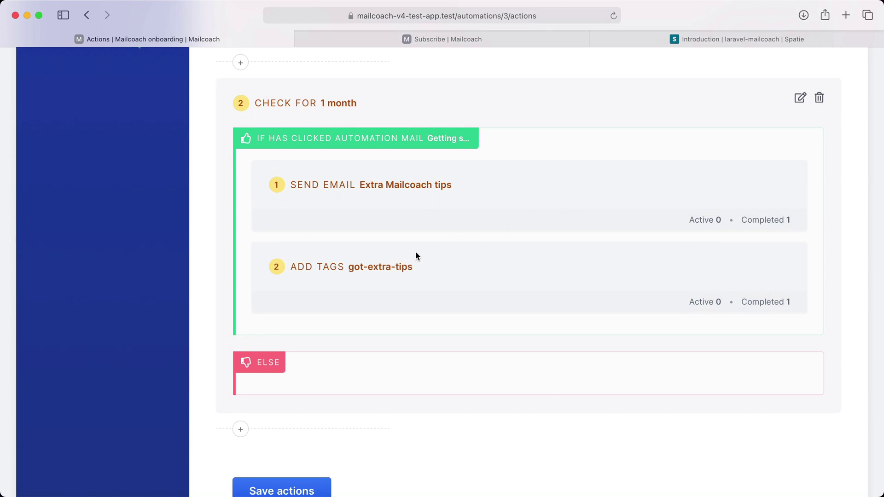
{"action": "left_click_drag", "start_coordinate": [347, 267], "coordinate": [414, 268]}
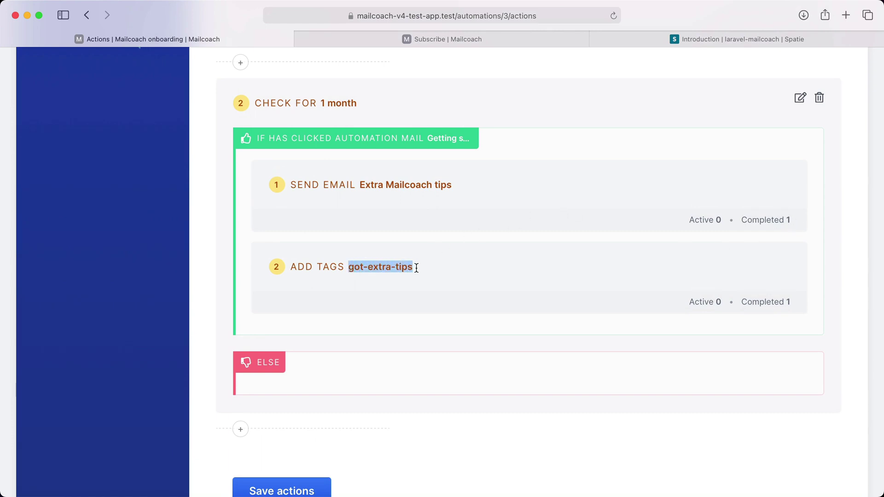
{"action": "scroll", "coordinate": [415, 270], "scroll_direction": "up", "scroll_amount": 5}
- Show the Demo list's 11 subscribers, including the new test address tagged got-extra-tips
{"action": "left_click", "coordinate": [74, 98]}
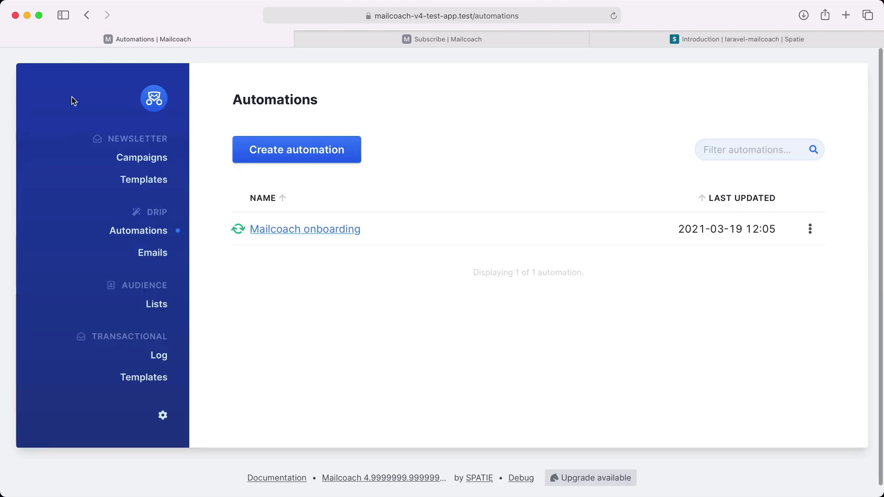
{"action": "left_click", "coordinate": [154, 305]}
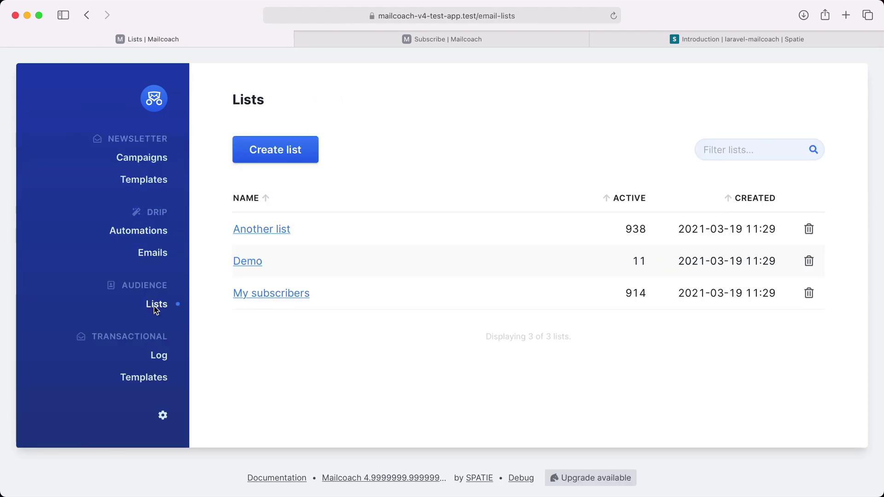
{"action": "left_click", "coordinate": [243, 262]}
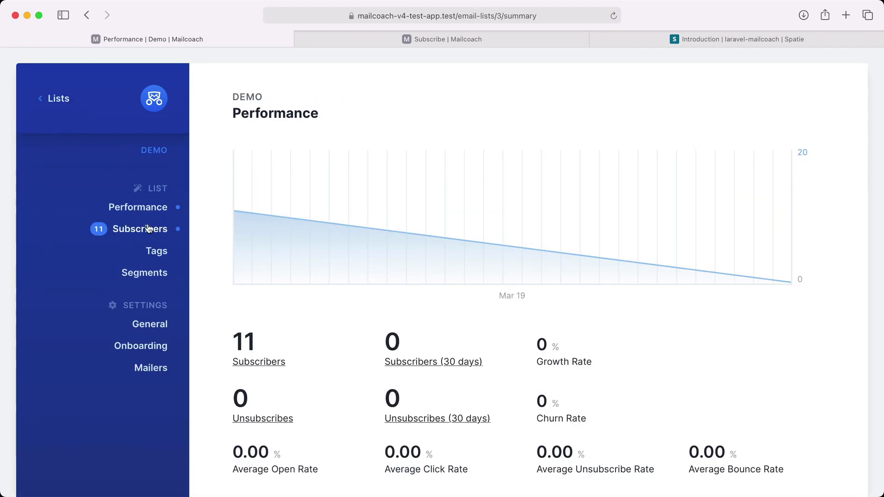
{"action": "left_click", "coordinate": [149, 228]}
{"action": "scroll", "coordinate": [271, 266], "scroll_direction": "down", "scroll_amount": 3}
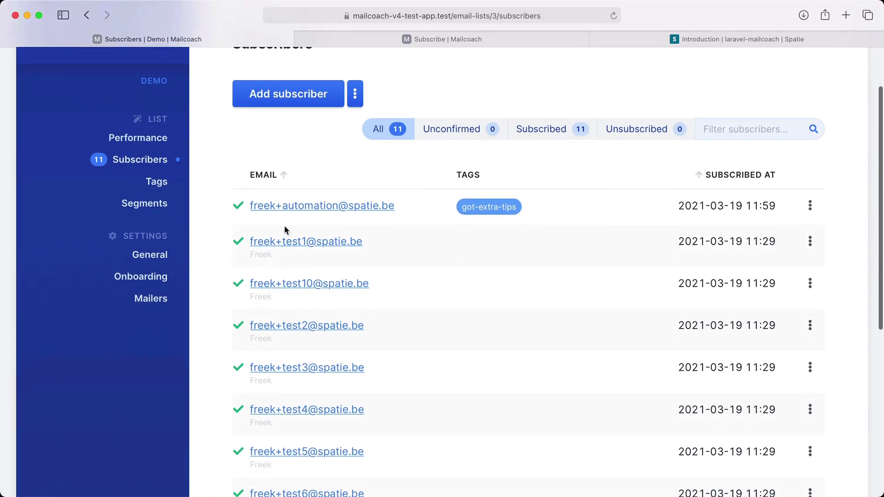